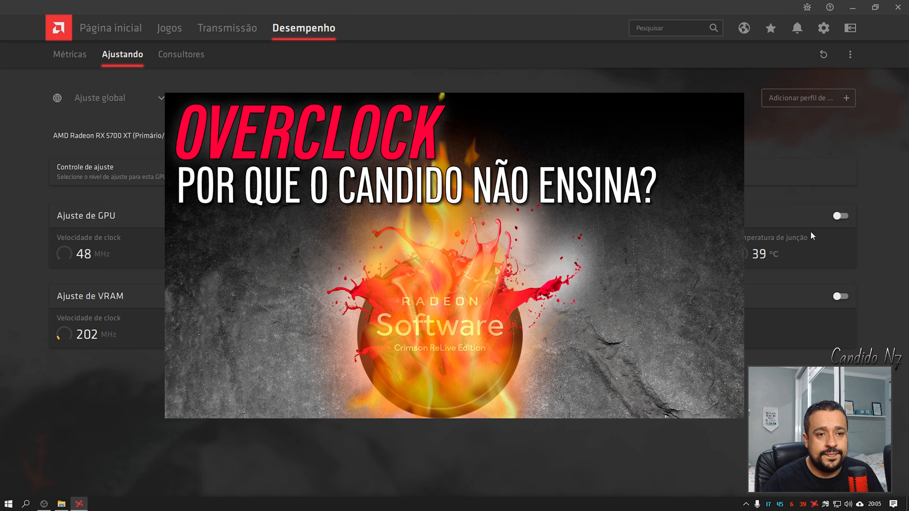
Enable manual fan tuning for the graphics card and switch Zero RPM on and back off
left_click(840, 215)
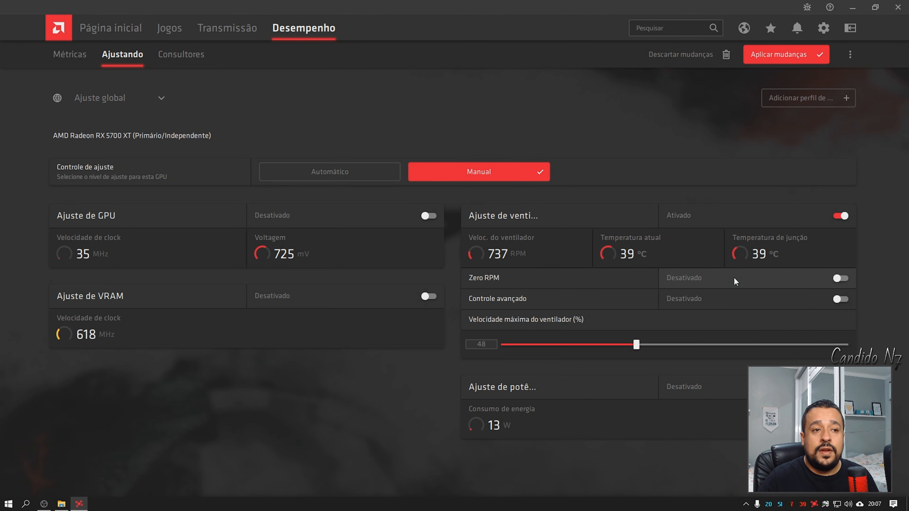
left_click(836, 278)
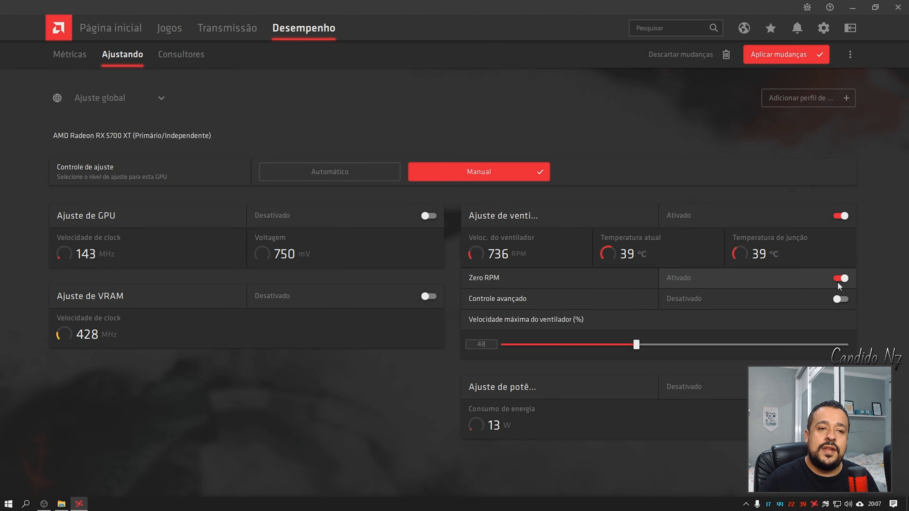
left_click(840, 279)
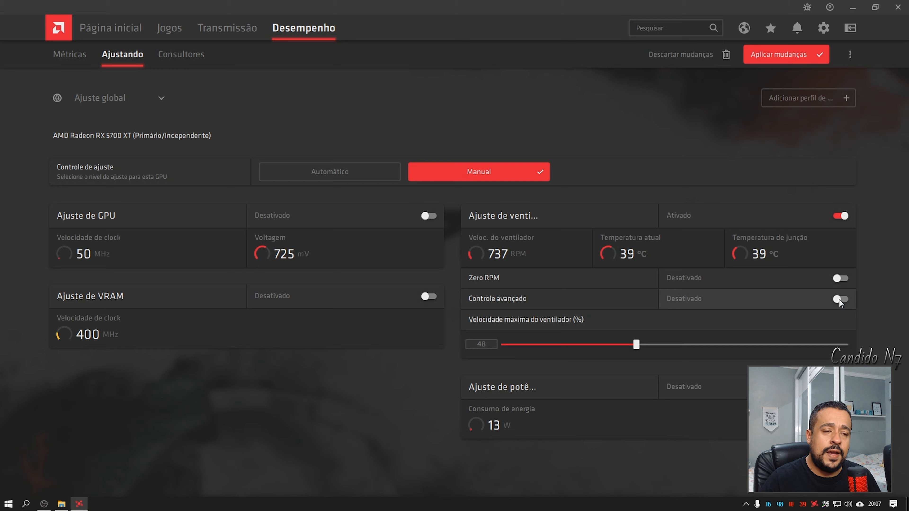
Enable advanced fan control and expand the fine-tuning controls below the fan curve
left_click(840, 300)
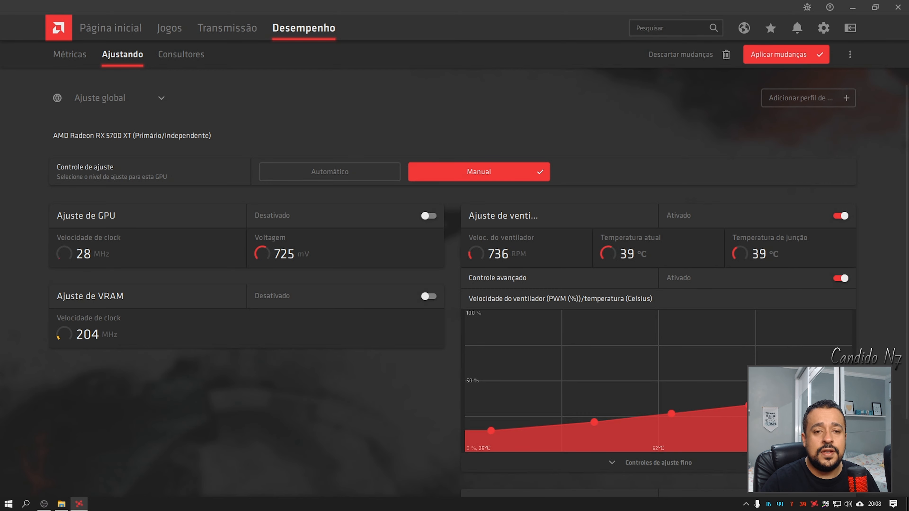
scroll(455, 286, "down", 1)
scroll(619, 369, "down", 1)
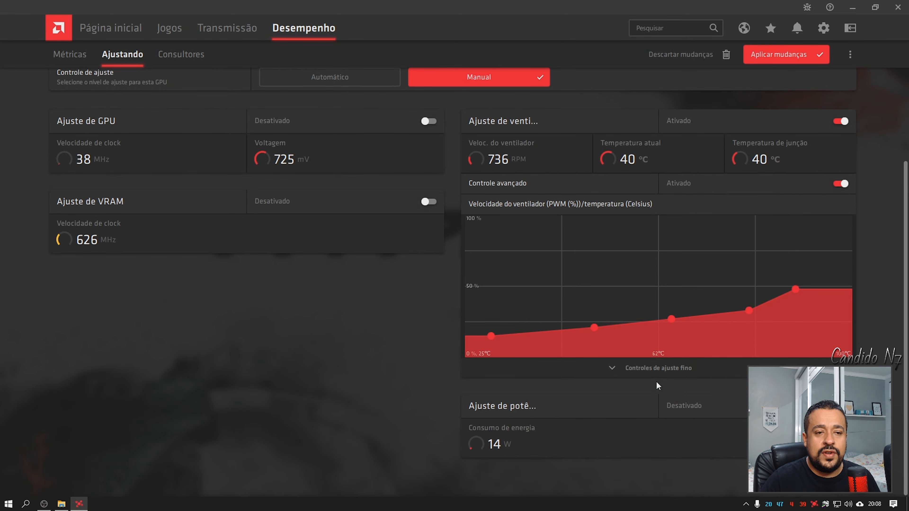
left_click(619, 369)
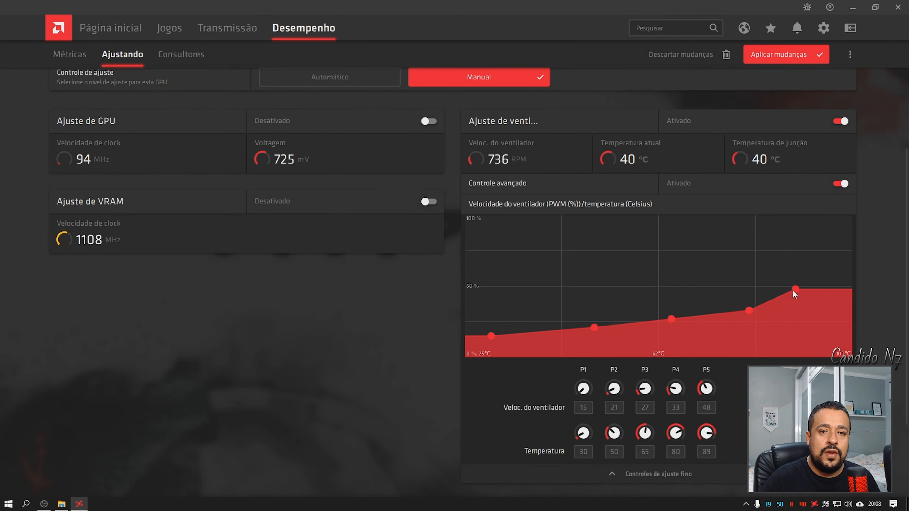
Reshape the fan curve to about 22% at 30 °C, 49% at 44 °C, 70% at 57 °C, 82% at 69 °C and 100% at 99 °C
left_click_drag(795, 290, 849, 215)
left_click(744, 309)
left_click_drag(741, 310, 703, 278)
left_click_drag(672, 318, 618, 278)
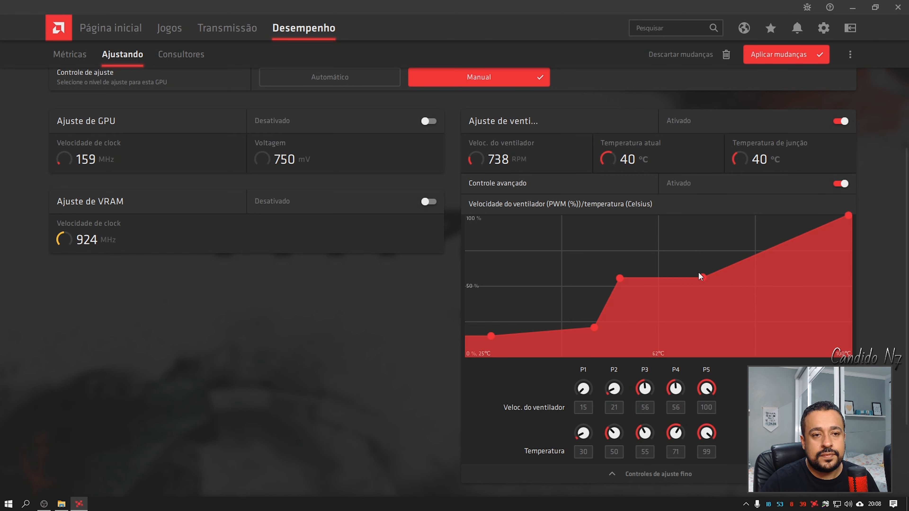
left_click_drag(701, 273, 682, 236)
left_click_drag(590, 326, 618, 256)
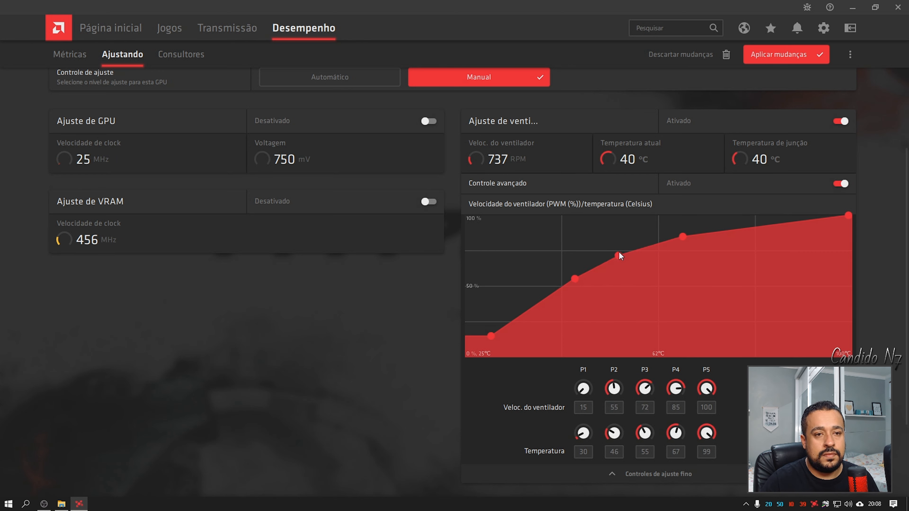
left_click_drag(685, 239, 691, 241)
left_click_drag(619, 255, 631, 258)
left_click_drag(575, 279, 565, 287)
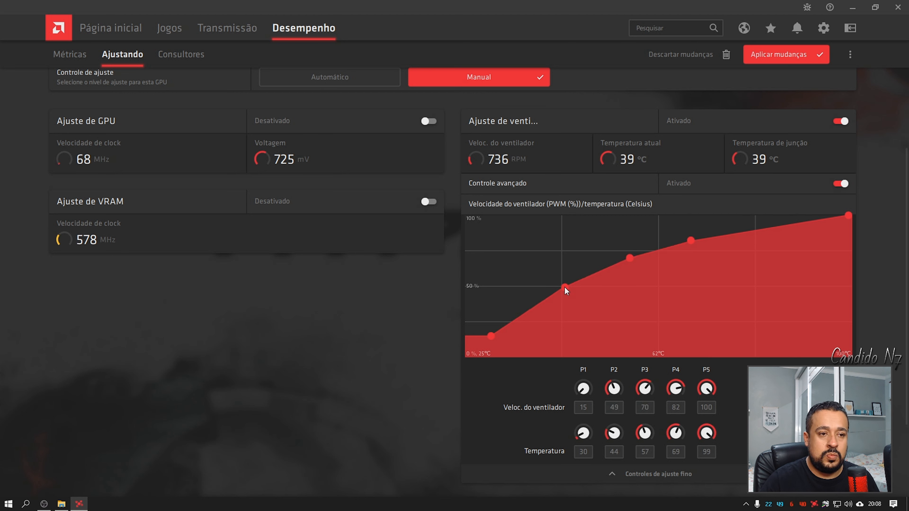
left_click_drag(493, 334, 492, 324)
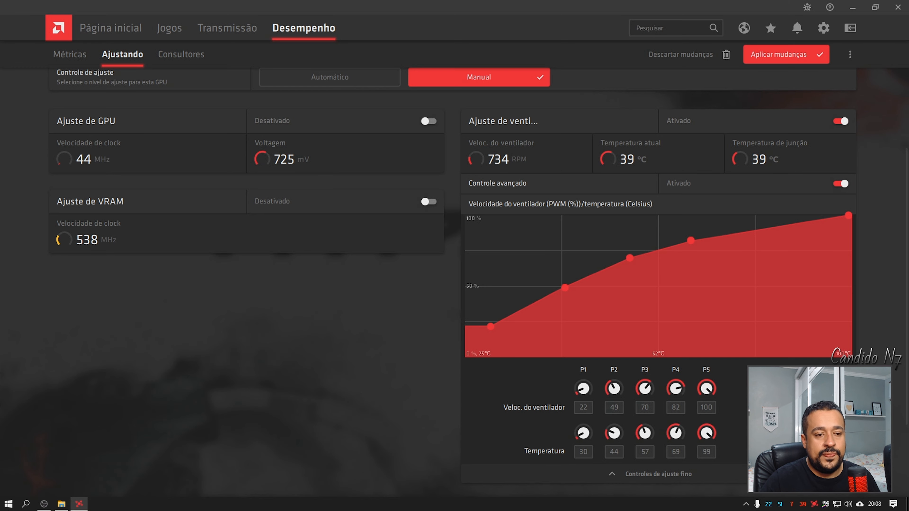
Set the exact fan speeds of the curve points to 25 for P1, 45 for P2 and 85 for P4
double_click(588, 407)
type("25")
key("Tab")
type("45")
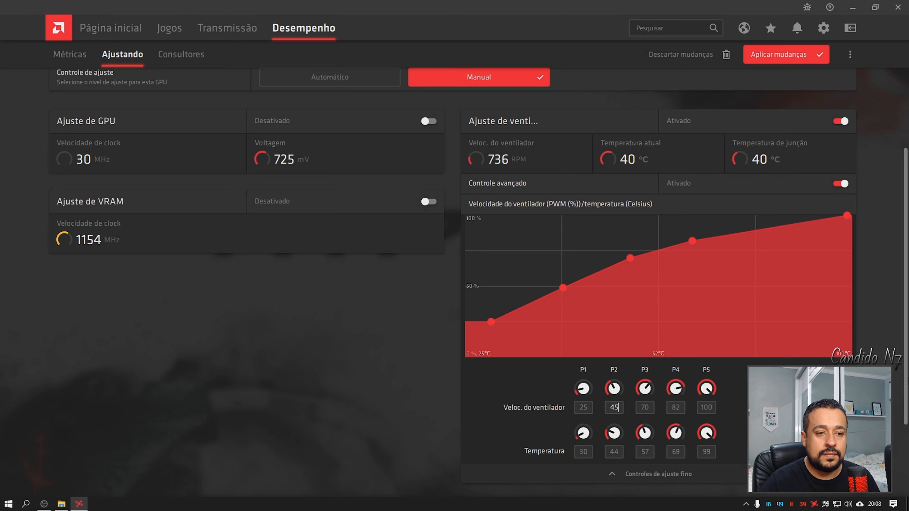
left_click(650, 406)
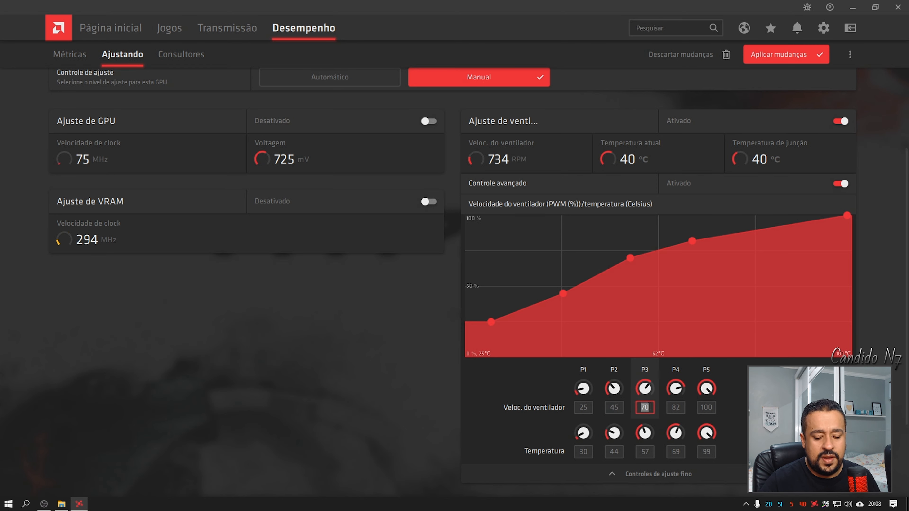
key("Tab")
left_click(614, 406)
type("85")
Set the curve temperatures to 45 for P2, 55 for P3, 65 for P4 and 85 for P5, and apply the tuning changes
double_click(614, 452)
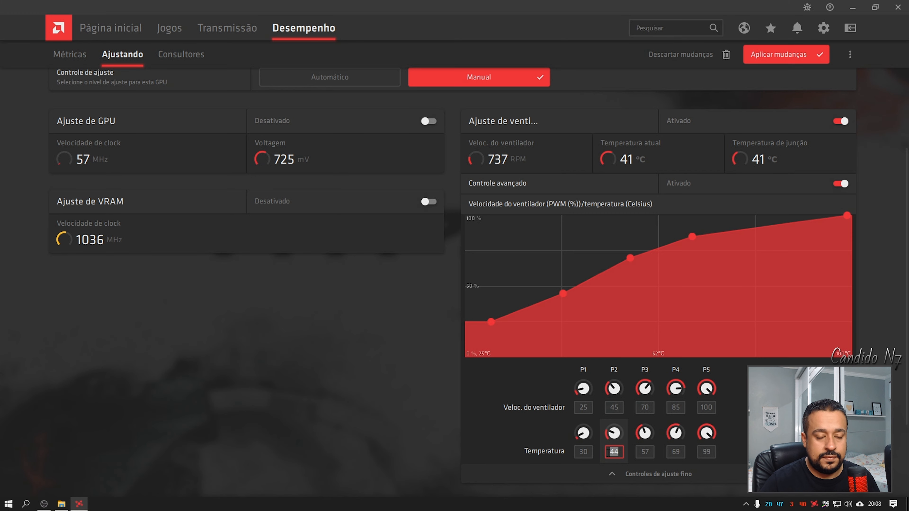
type("45")
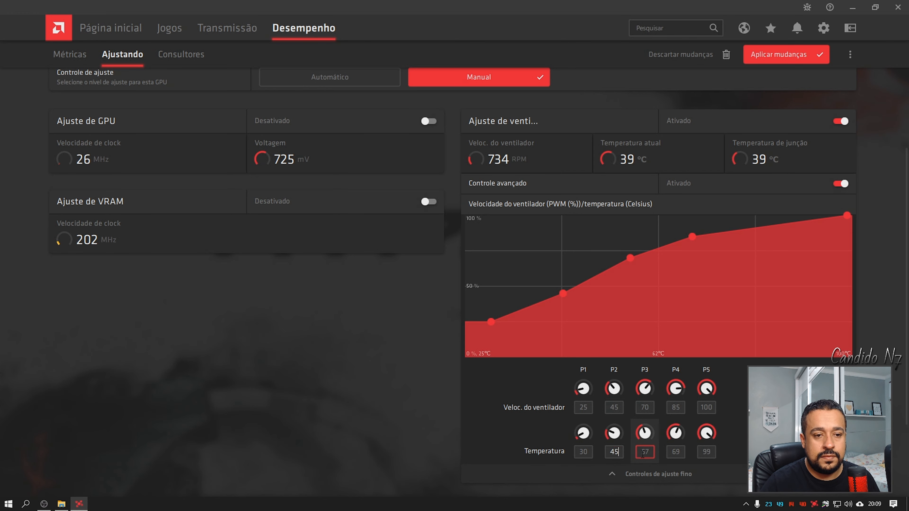
key("Tab")
type("55")
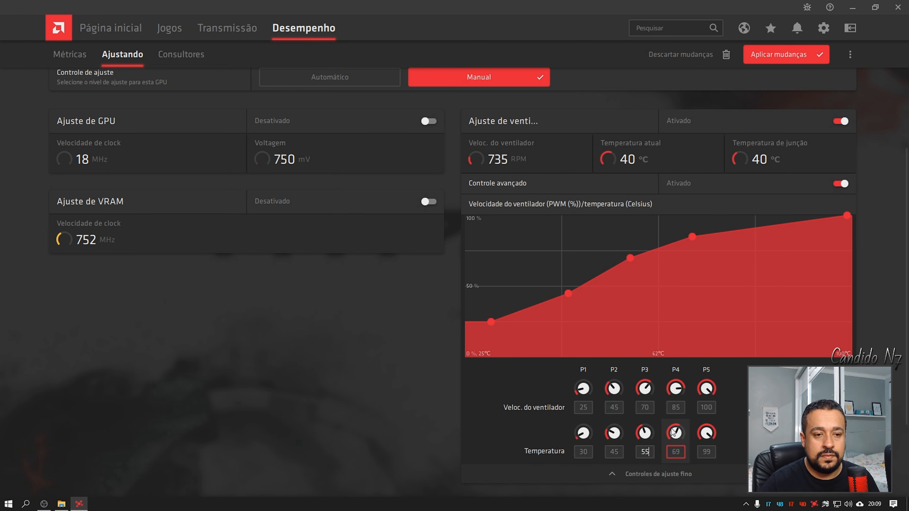
double_click(675, 452)
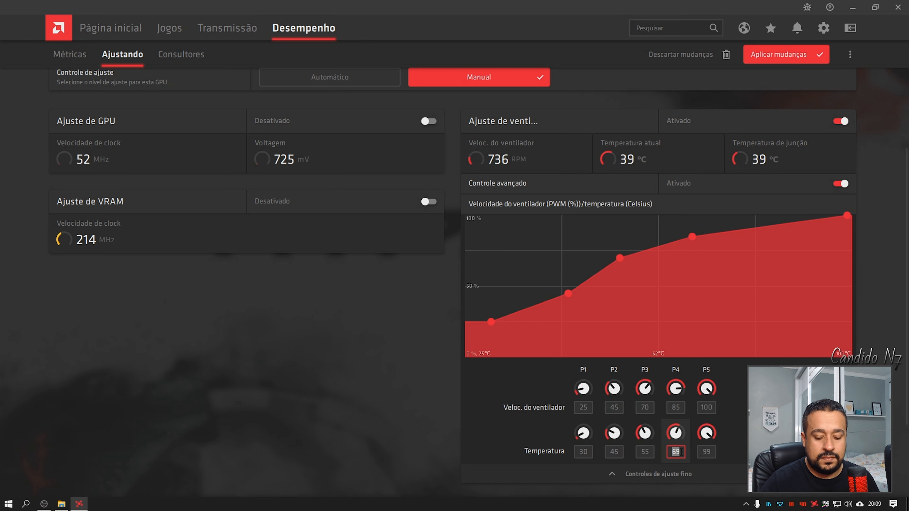
type("65")
left_click(703, 452)
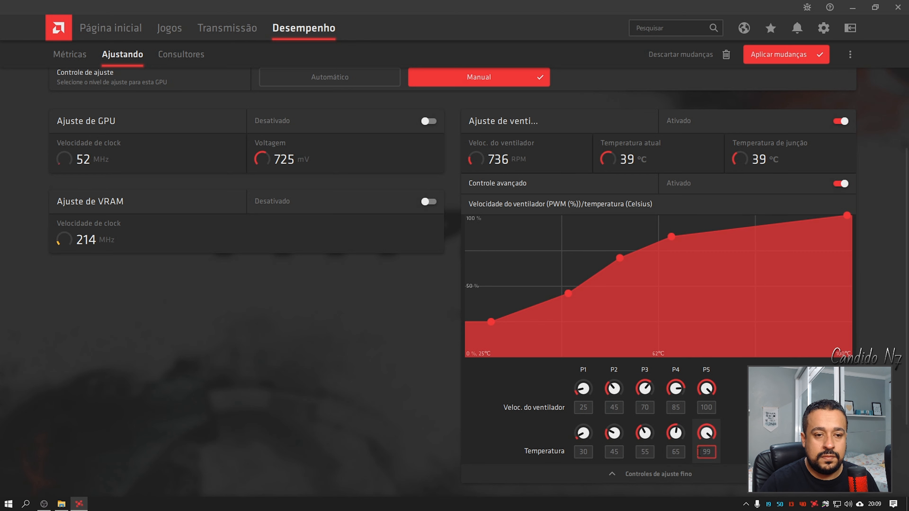
double_click(703, 452)
type("85")
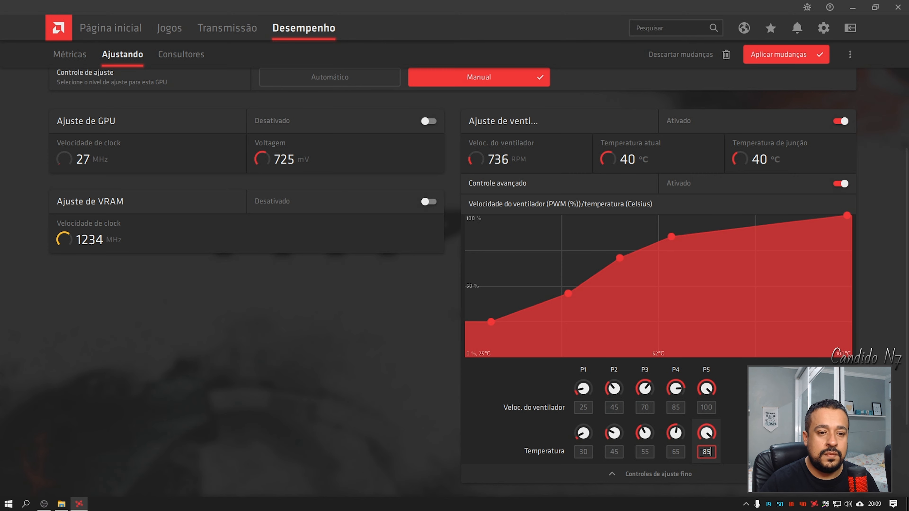
left_click(734, 441)
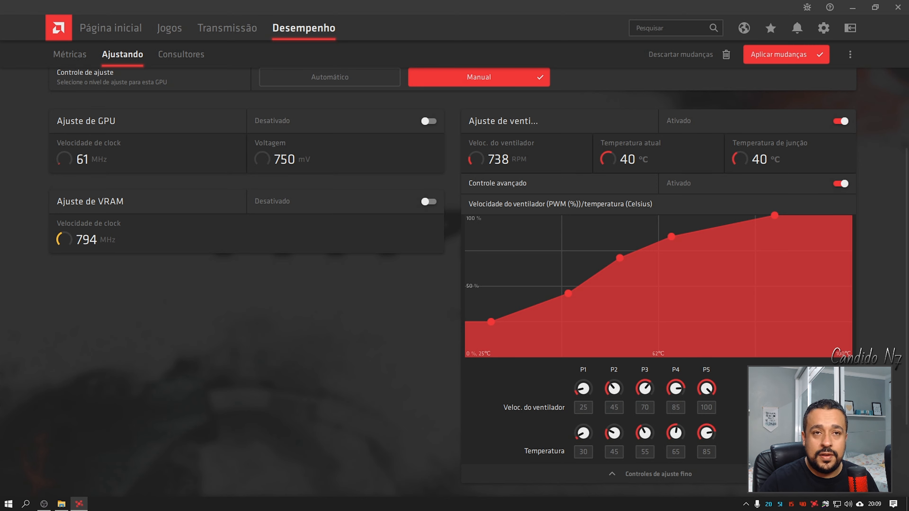
left_click(801, 59)
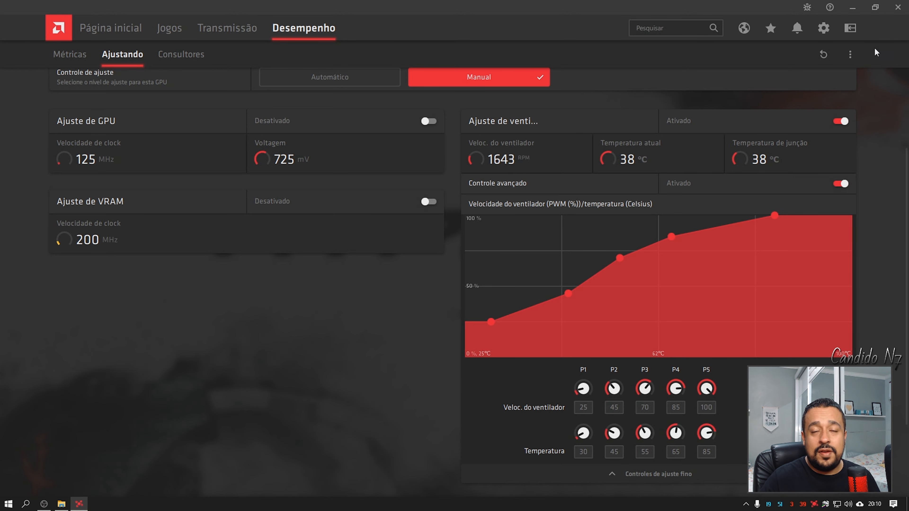
Save the tuning profile as the XML file "PERFIL REFRIGERAÇÃO." in the AMD CN folder
left_click(851, 55)
left_click(823, 103)
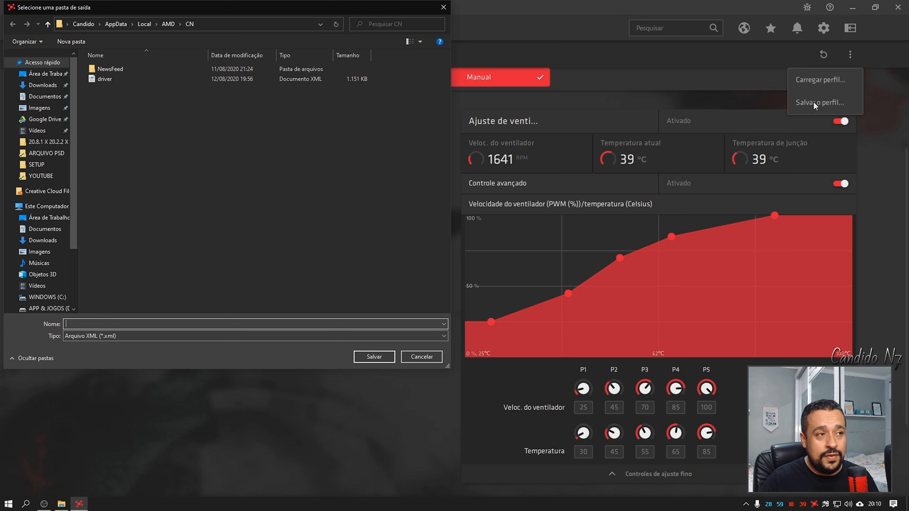
left_click(234, 25)
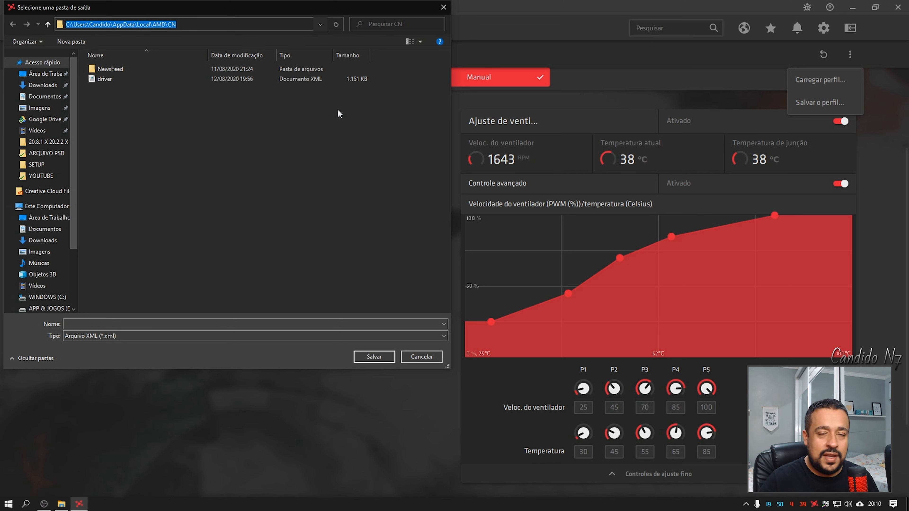
left_click(195, 326)
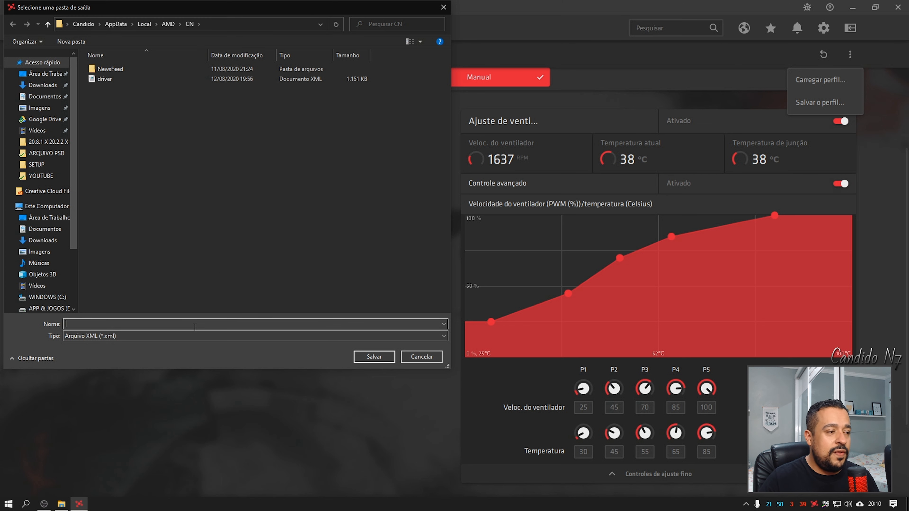
type("per")
key("BackSpace")
key("BackSpace")
key("BackSpace")
type("PERFIL")
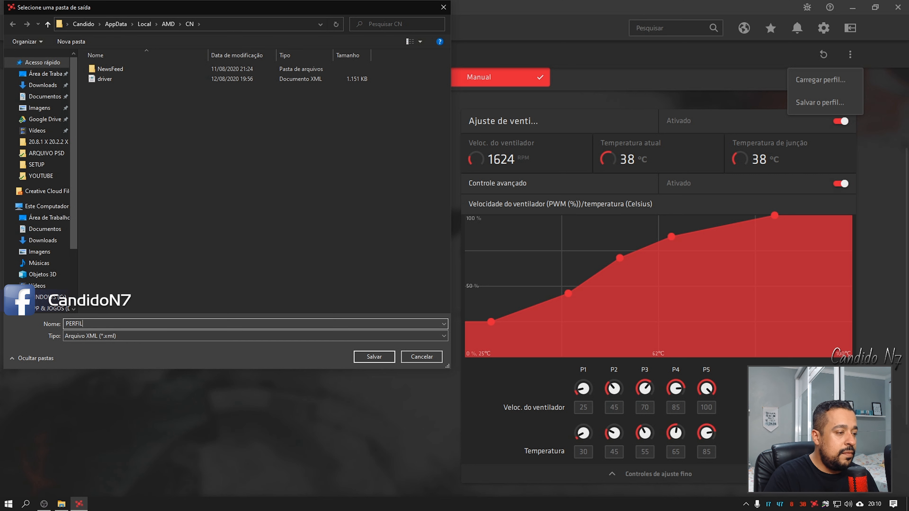
type(" REF")
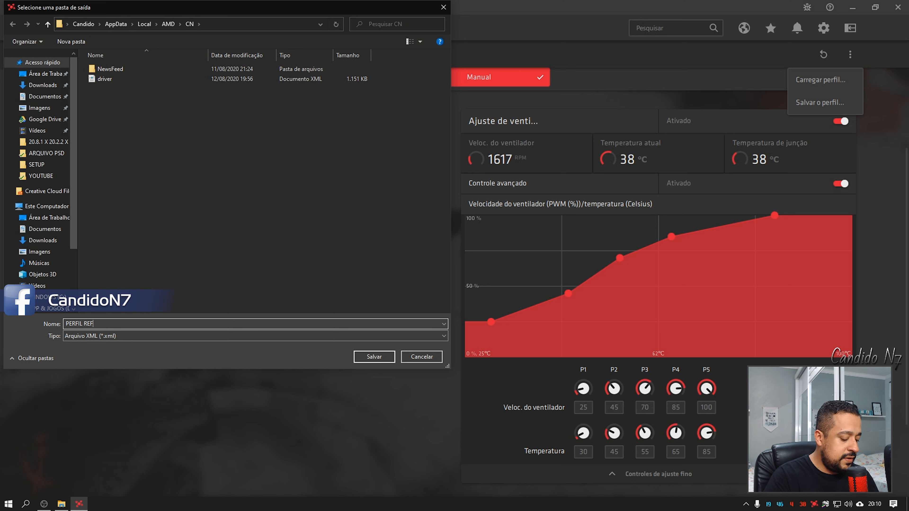
type("RIGERAÇÃO.")
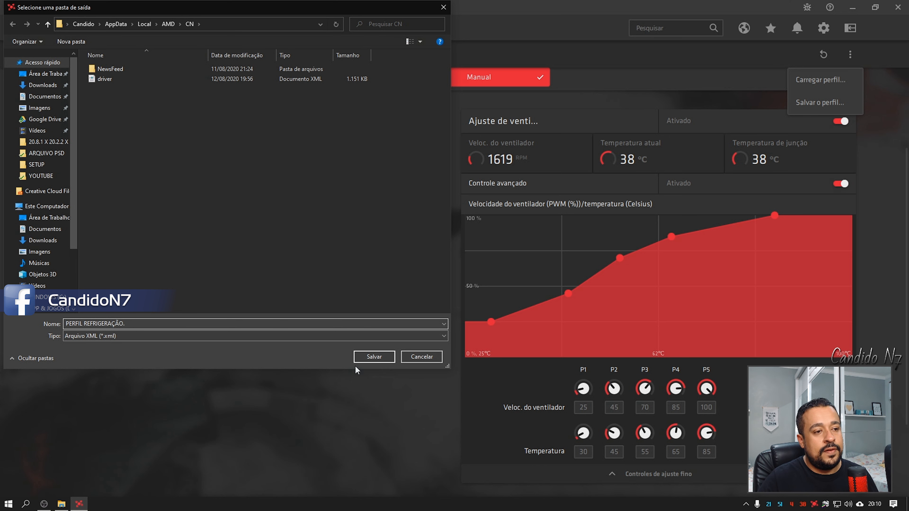
left_click(374, 356)
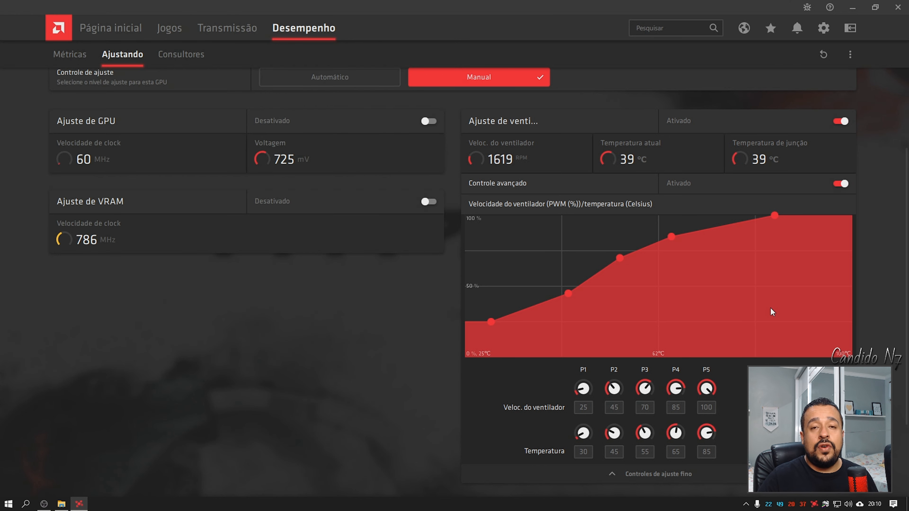
Switch the tuning control to automatic and restore the custom fan curve by loading the saved cooling profile
left_click(851, 55)
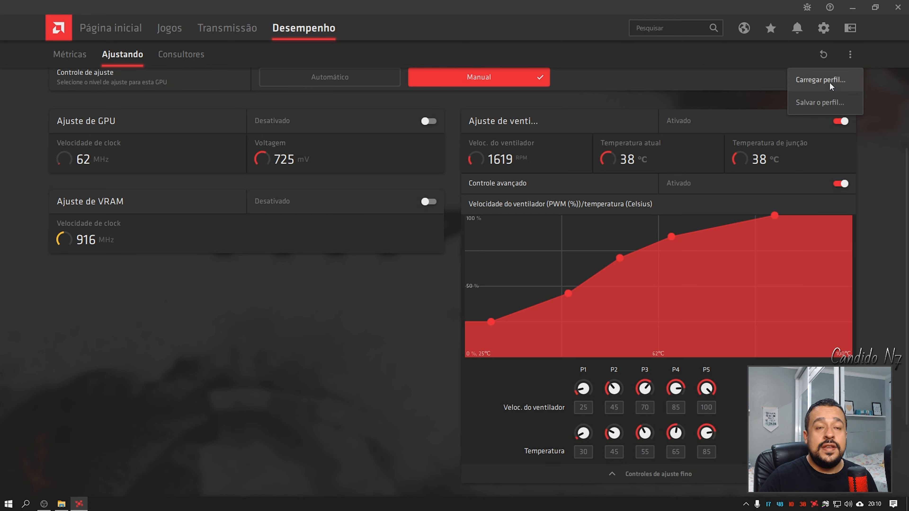
left_click(359, 77)
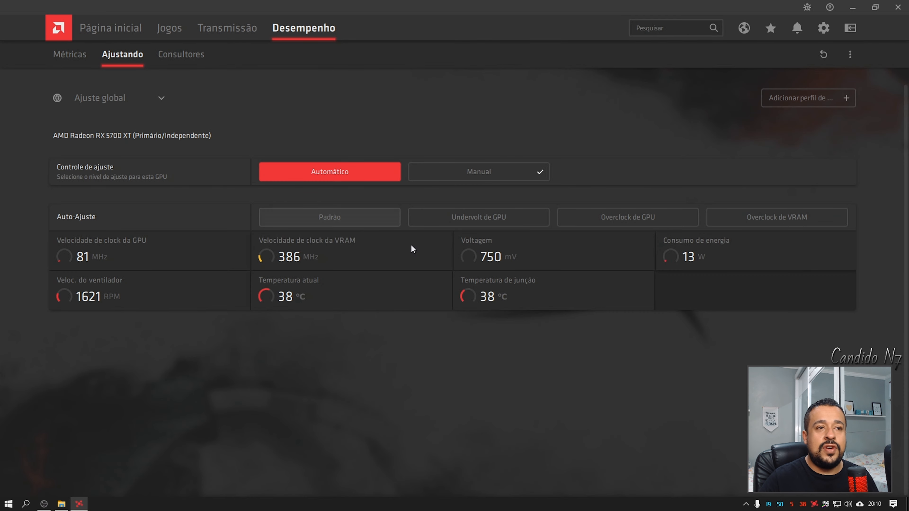
left_click(848, 53)
left_click(821, 80)
double_click(114, 91)
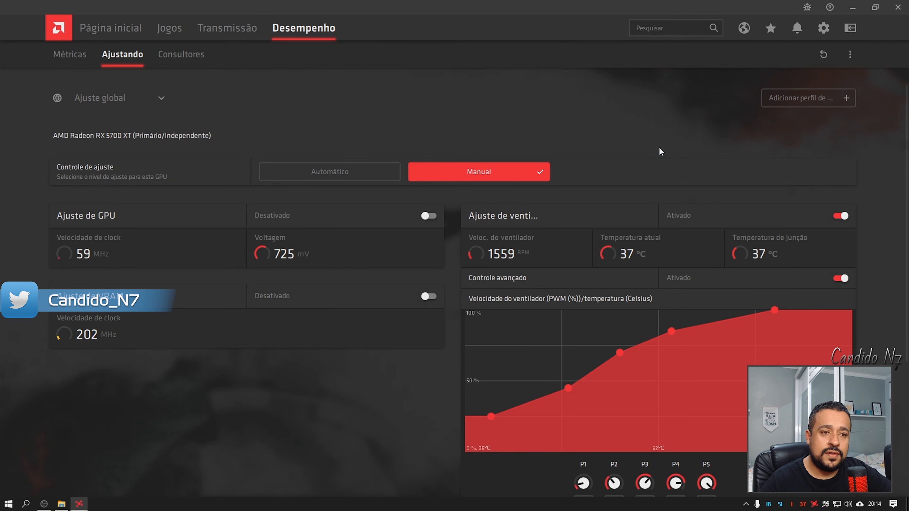
Turn advanced fan control off to show the simple maximum fan speed setting, and turn it back on
scroll(676, 381, "down", 2)
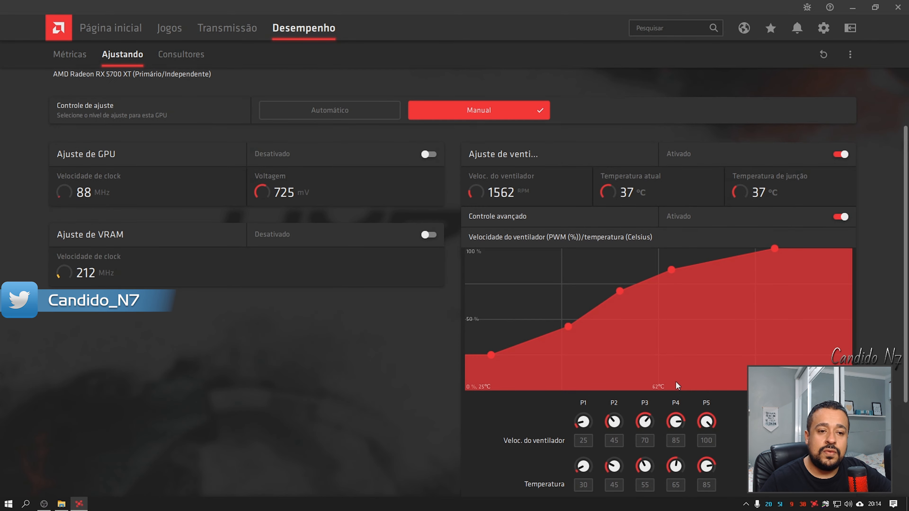
scroll(746, 387, "down", 2)
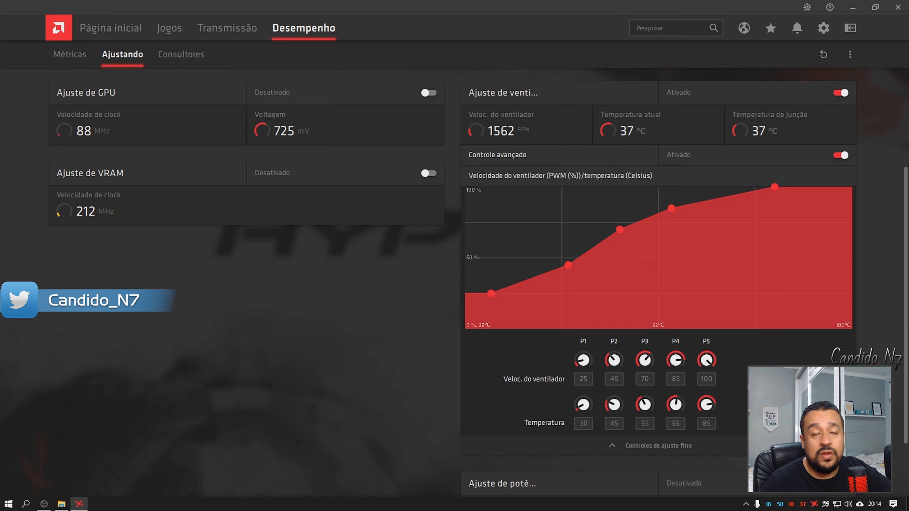
scroll(454, 282, "up", 2)
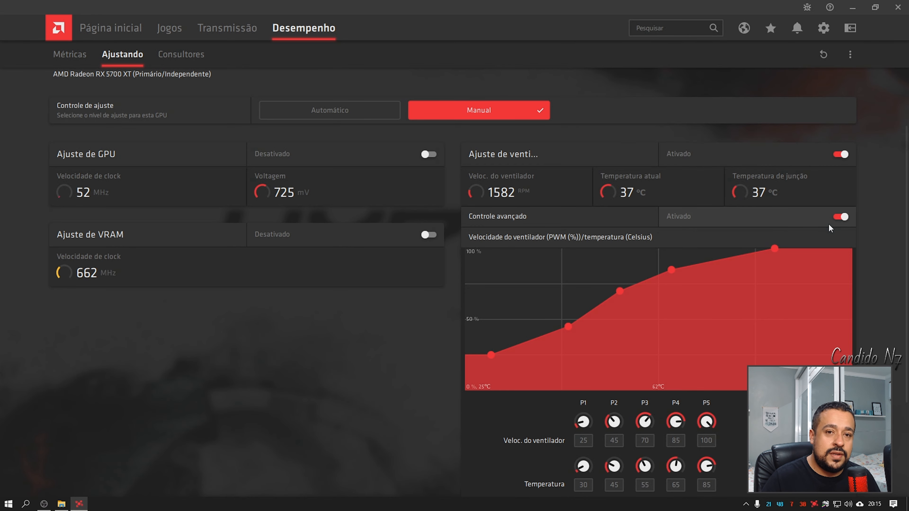
left_click(839, 217)
scroll(541, 316, "up", 2)
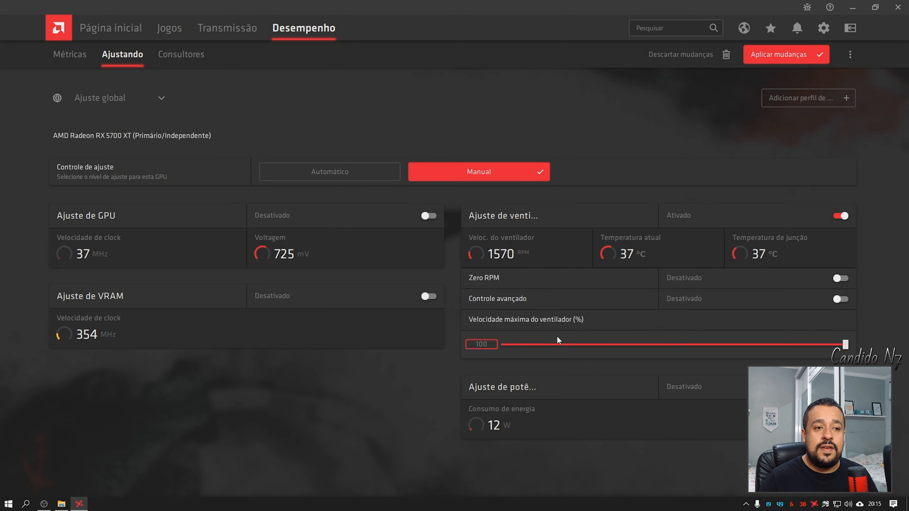
left_click(840, 300)
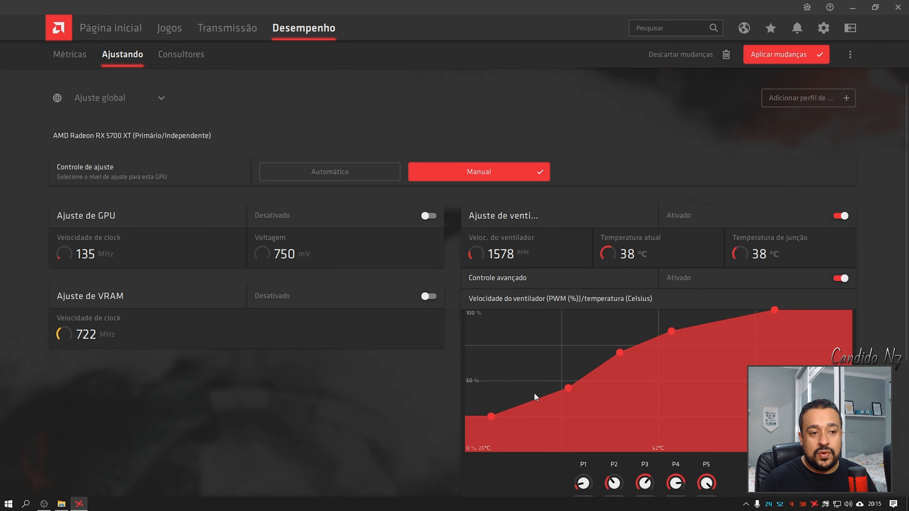